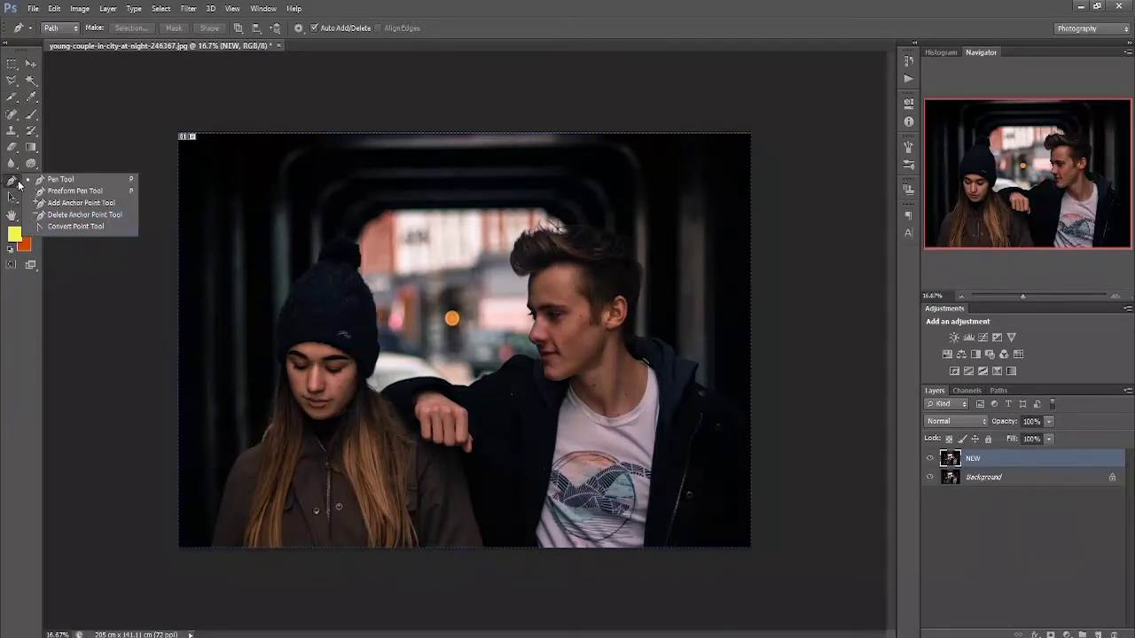
Switch to the Pen Tool in Path mode from the toolbar
left_click(19, 185)
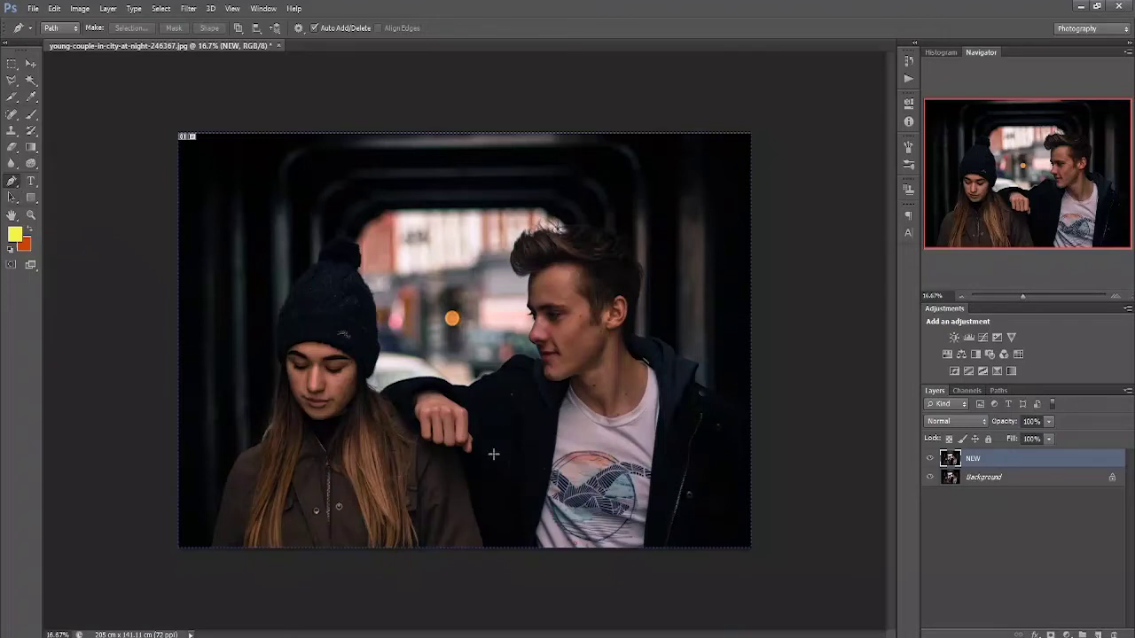
Zoom in on the girl's left shoulder and place the first anchor at its lower edge
key("ctrl+plus")
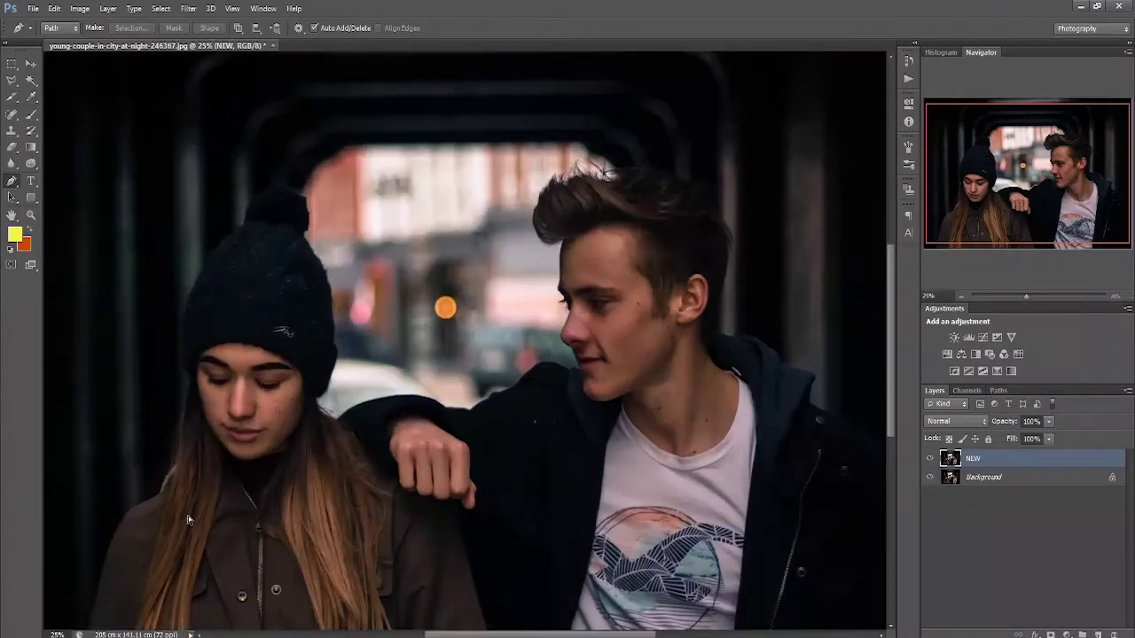
key("ctrl+plus")
left_click_drag(971, 230, 930, 278)
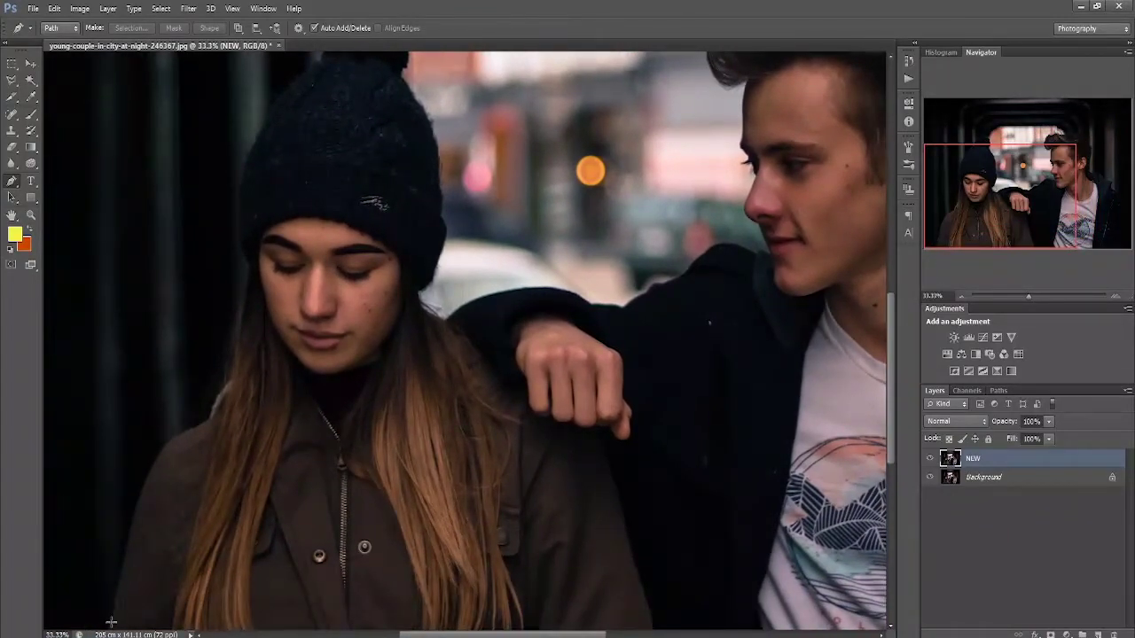
key("ctrl+plus")
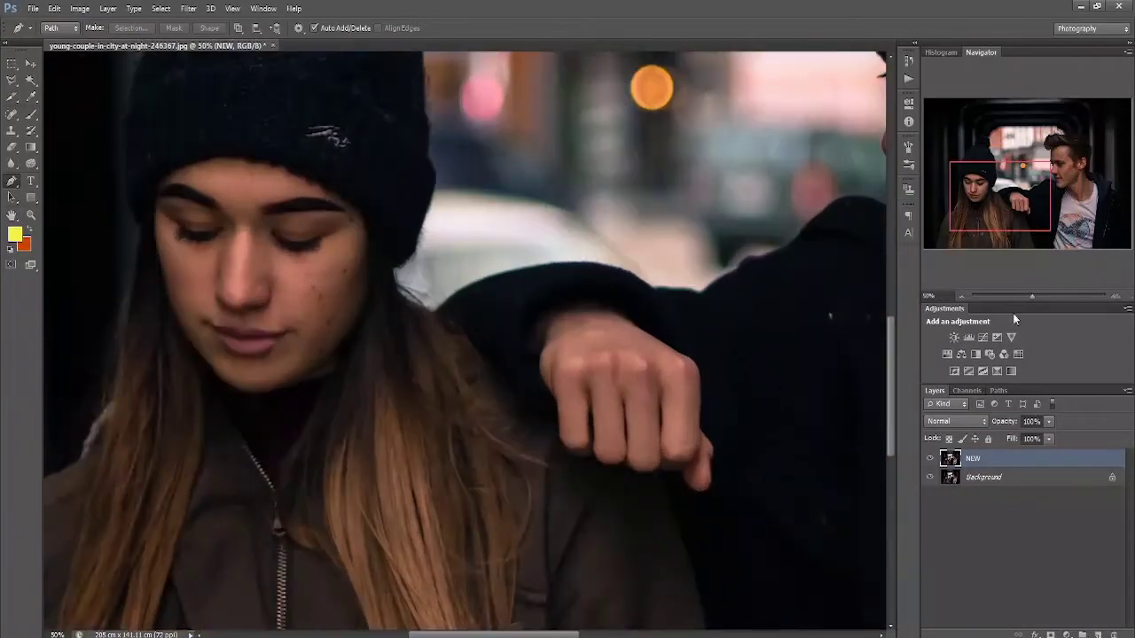
left_click_drag(954, 168, 921, 247)
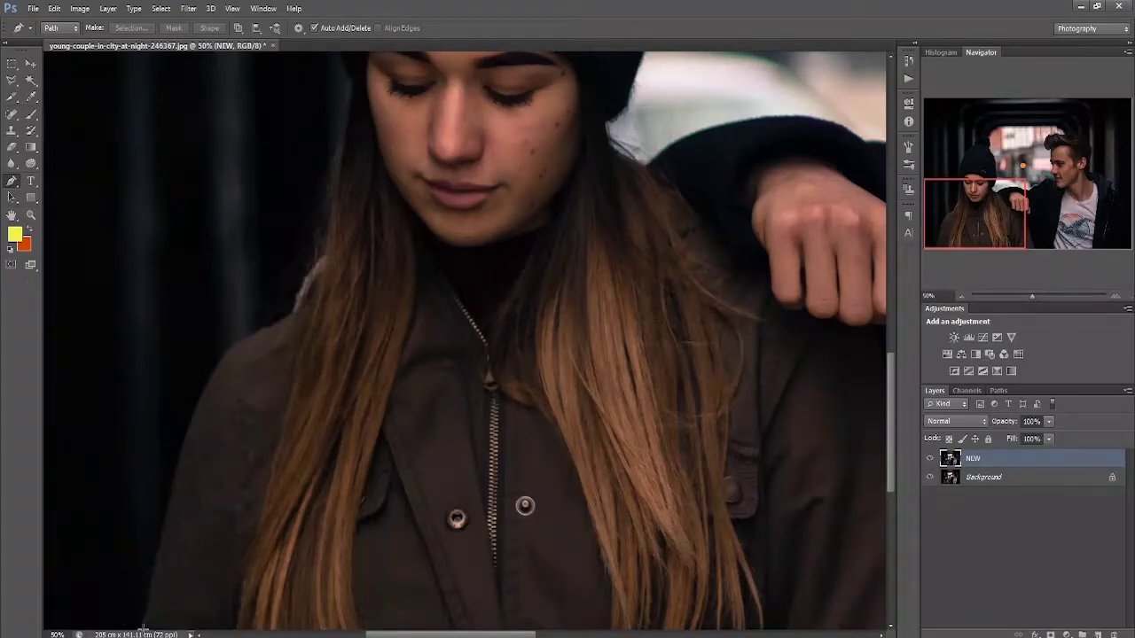
left_click(139, 626)
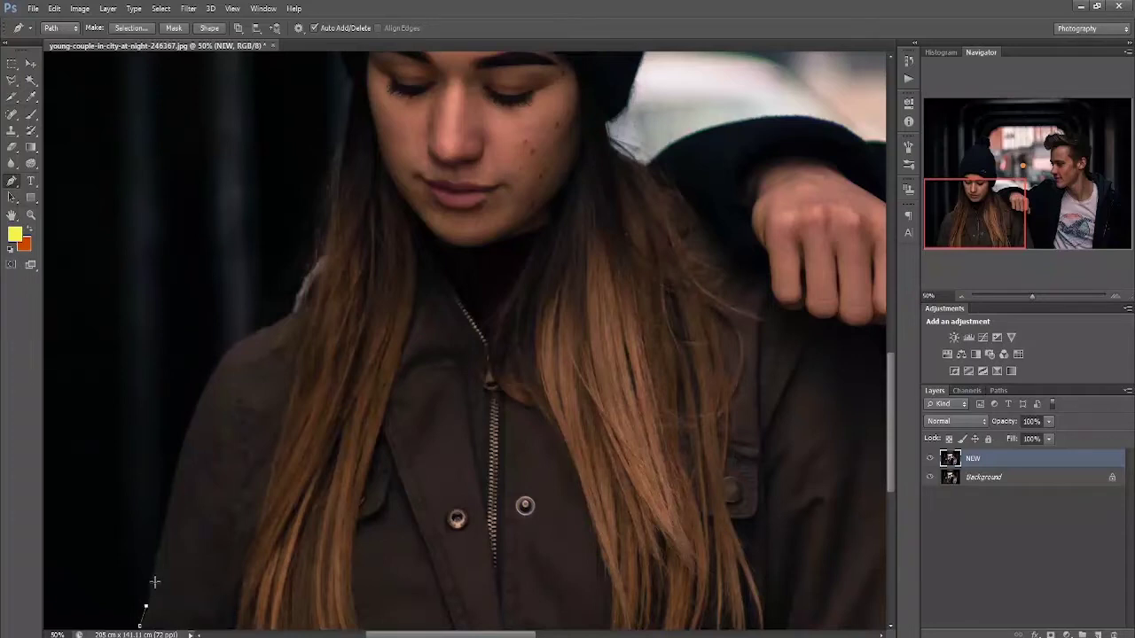
Add anchor points up the shoulder edge, ending with a curved anchor at its top
key("ctrl+plus")
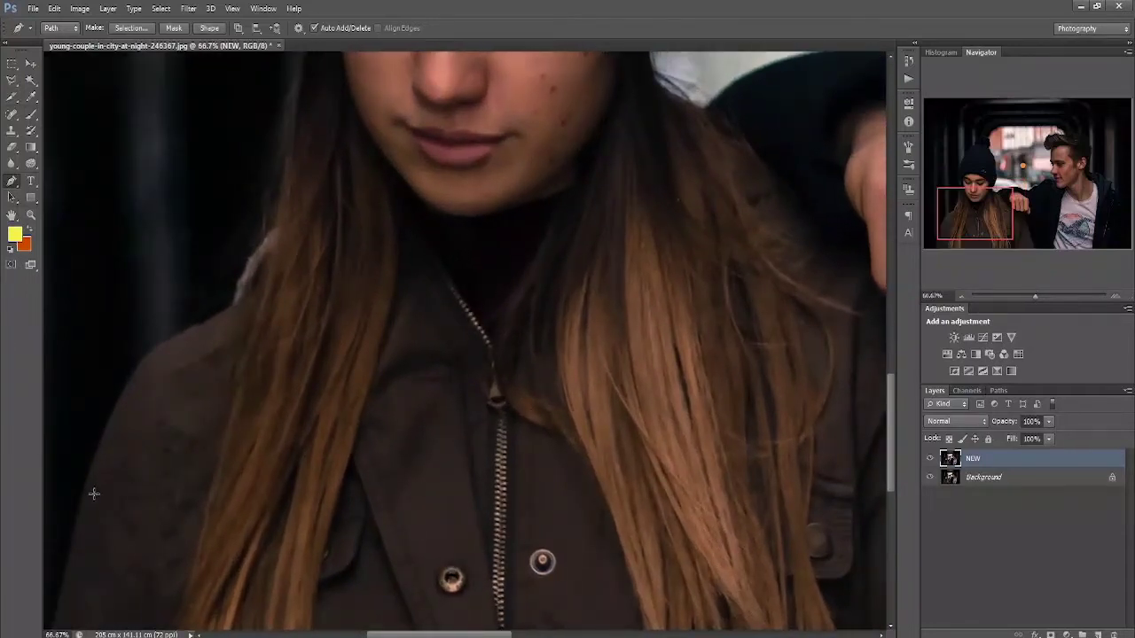
left_click_drag(957, 237, 944, 246)
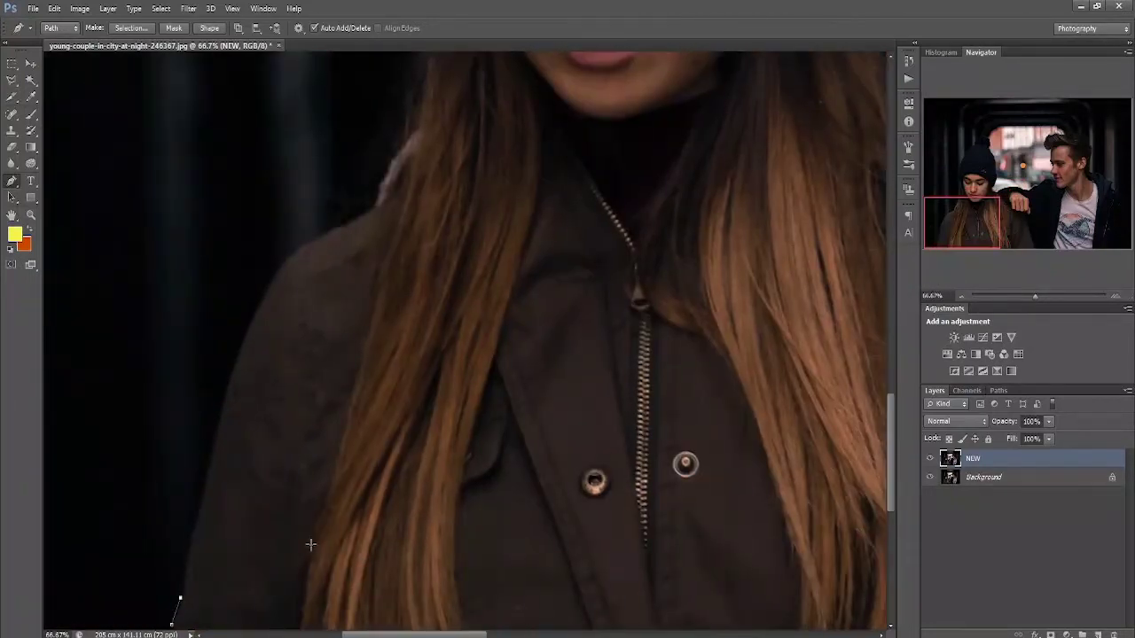
key("ctrl+z")
left_click(178, 610)
left_click(184, 590)
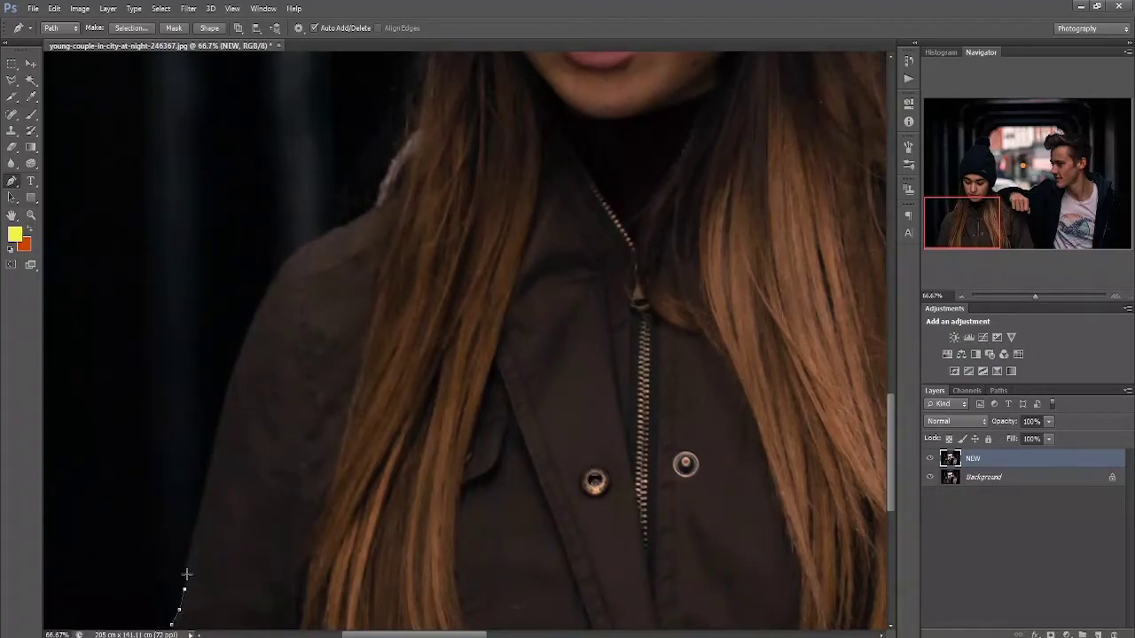
left_click(222, 415)
mouse_move(292, 254)
left_mouse_down()
mouse_move(368, 194)
mouse_move(346, 184)
left_mouse_up()
left_click(367, 213)
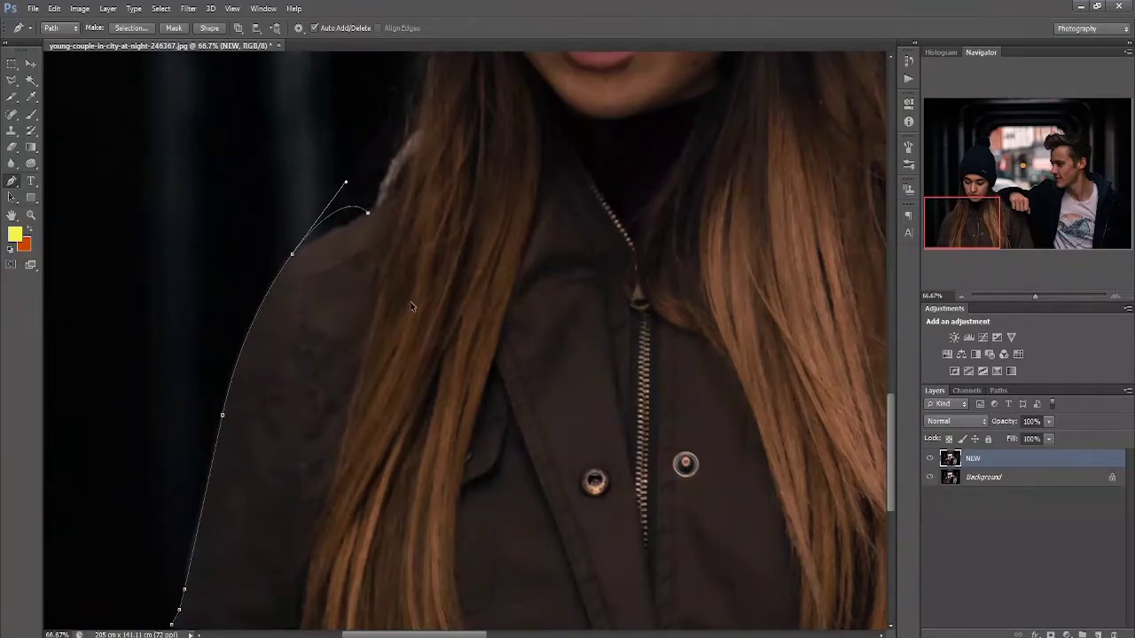
Rework the curve at the shoulder top, undoing bad points and continuing toward the hair
key("ctrl+z")
left_click_drag(347, 185, 328, 234)
key("alt")
left_click_drag(328, 232, 332, 270)
key("ctrl+z")
left_click(330, 233)
left_click(367, 211)
Extend the path up the hair edge and close it at the starting point
key("ctrl+minus")
left_click_drag(998, 205, 998, 194)
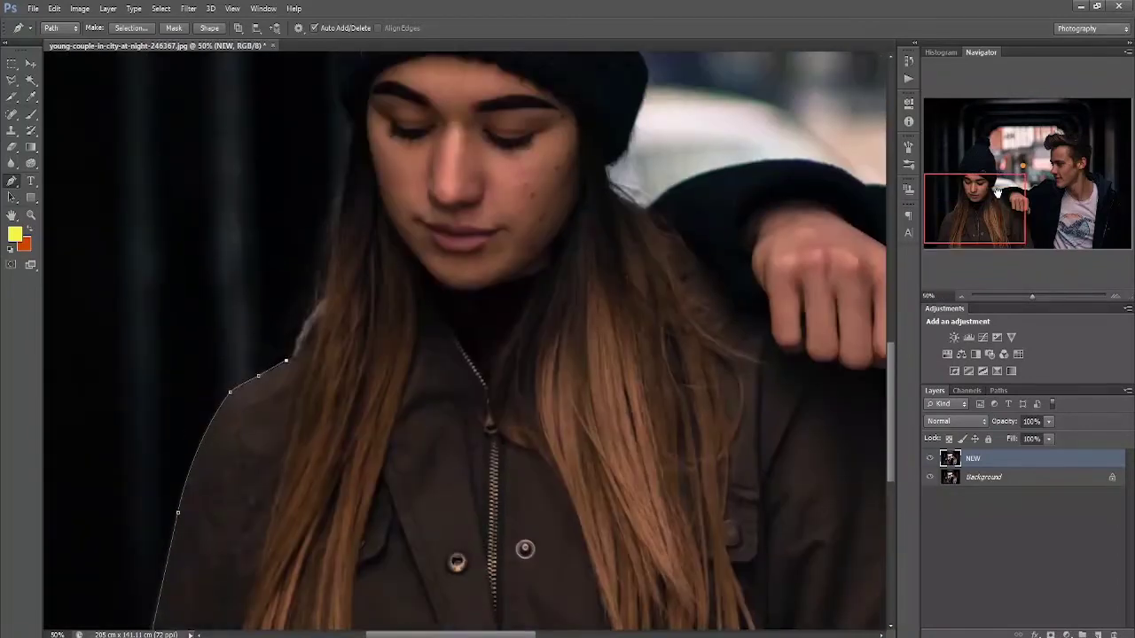
left_click(315, 313)
left_click(329, 289)
left_click(337, 168)
scroll(387, 249, "down", 1)
scroll(390, 255, "down", 1)
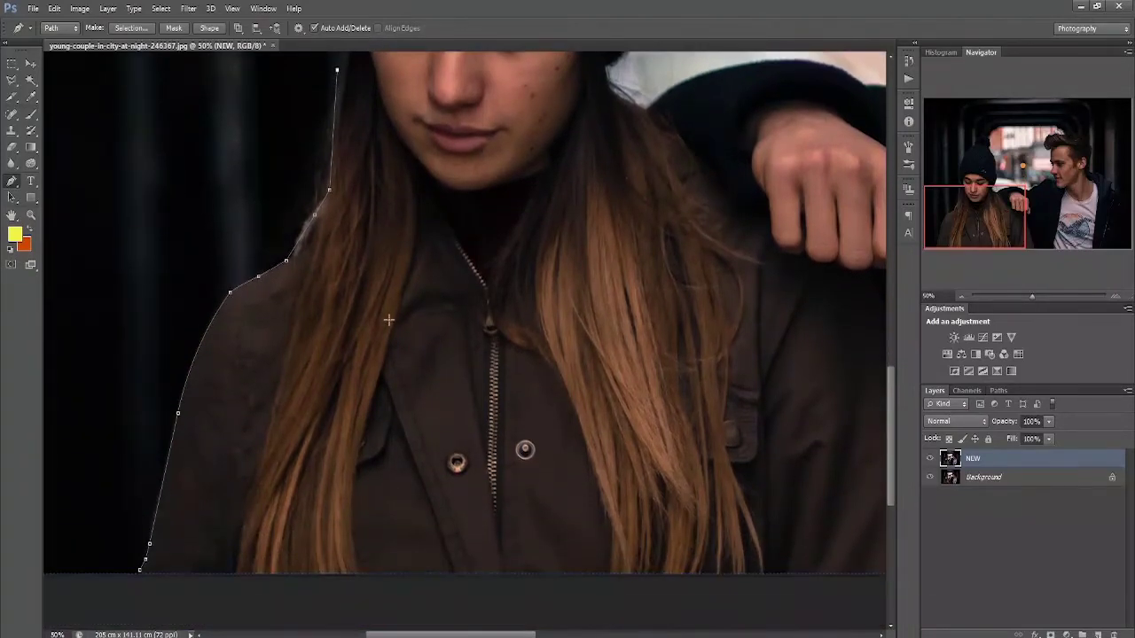
left_click(394, 353)
left_click(140, 570)
Convert the closed shoulder path into a selection with Make Selection
right_click(247, 406)
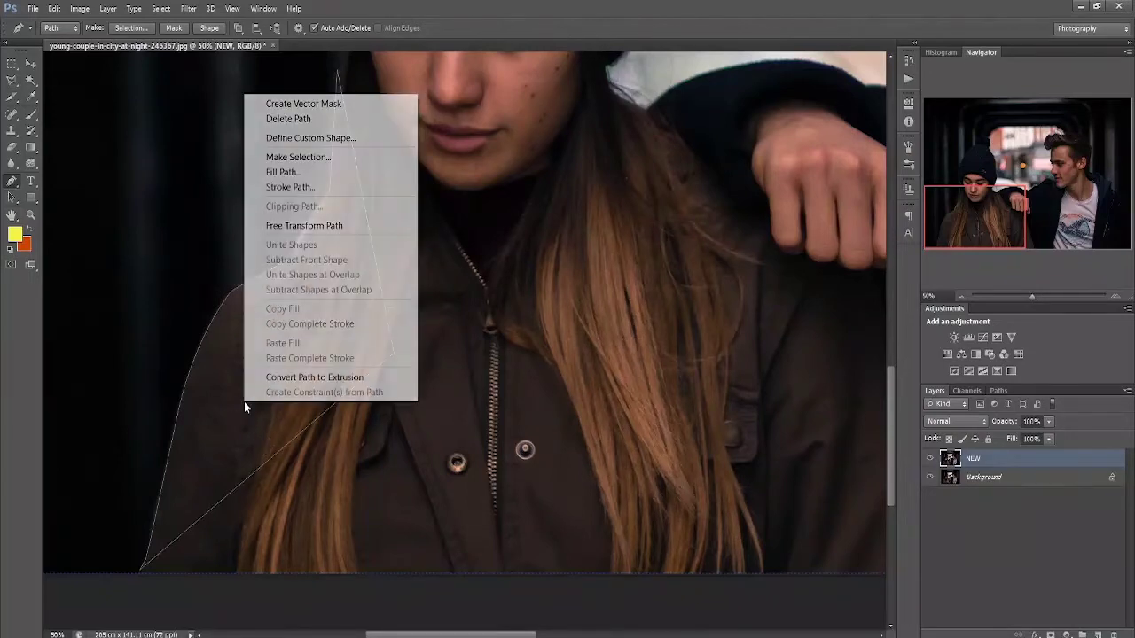
left_click(337, 158)
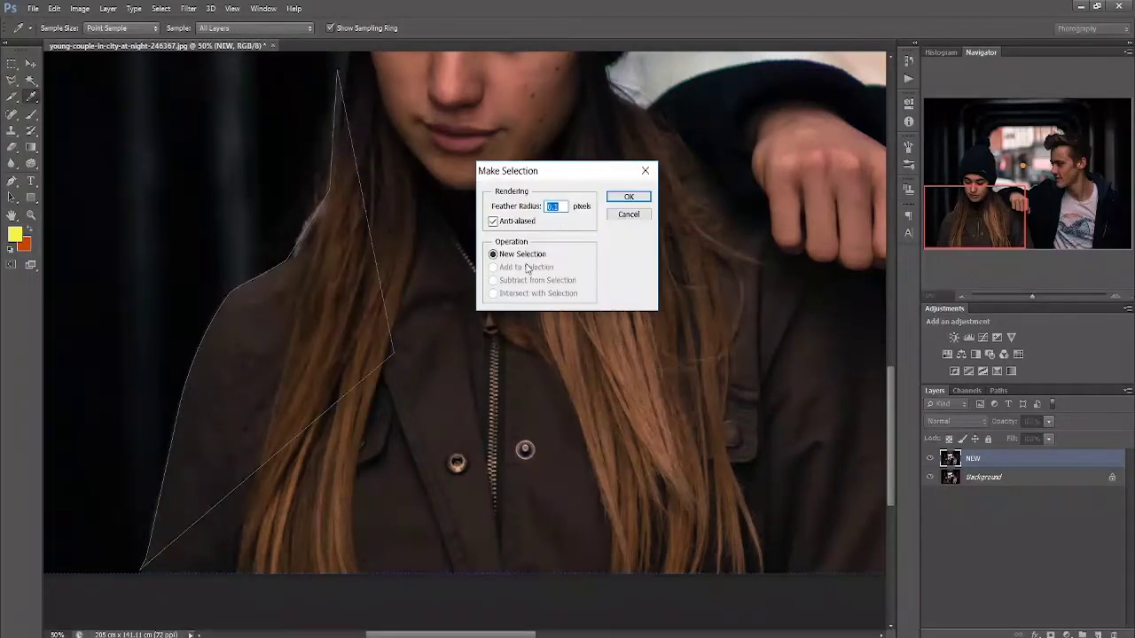
left_click(630, 196)
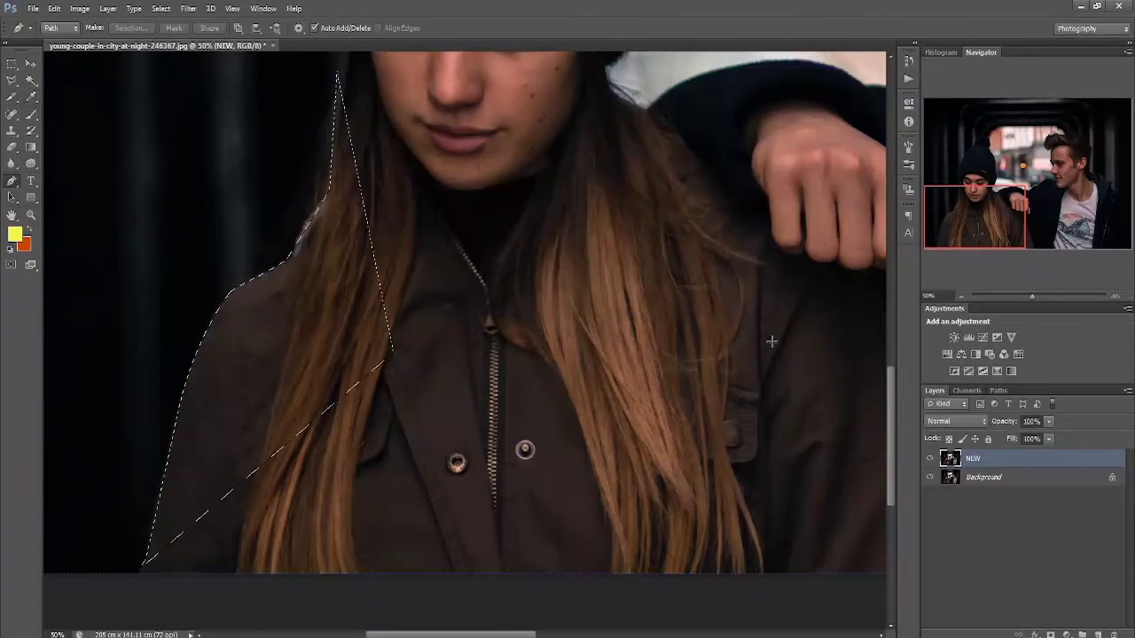
right_click(301, 371)
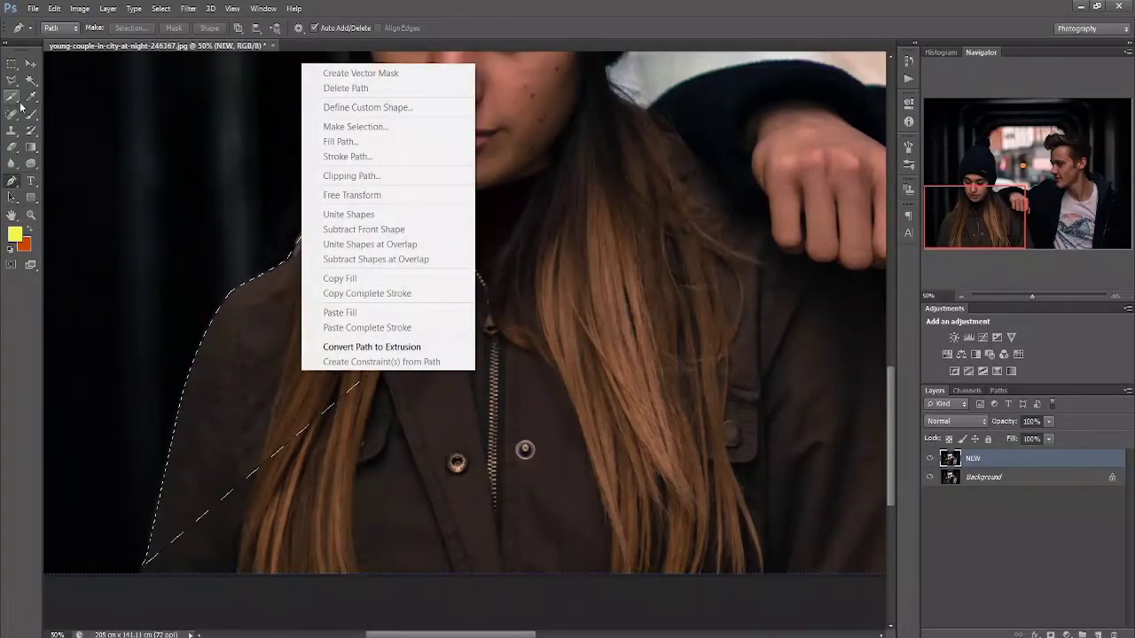
left_click(29, 82)
With Quick Selection active, cut the selection onto a new layer via Layer Via Cut
right_click(28, 81)
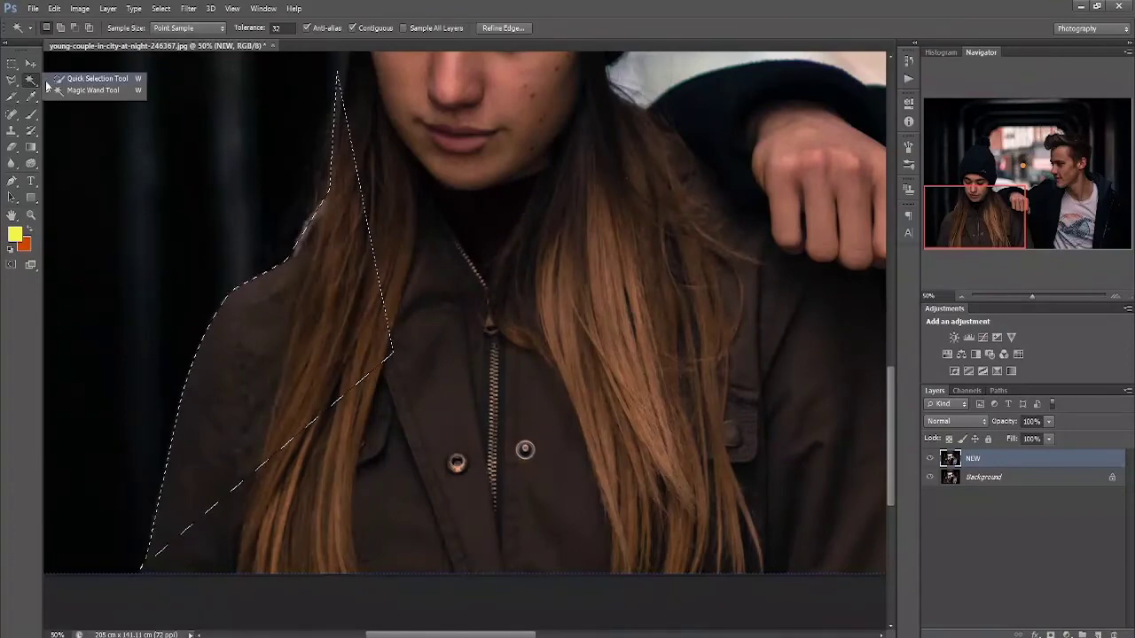
left_click(80, 80)
right_click(313, 362)
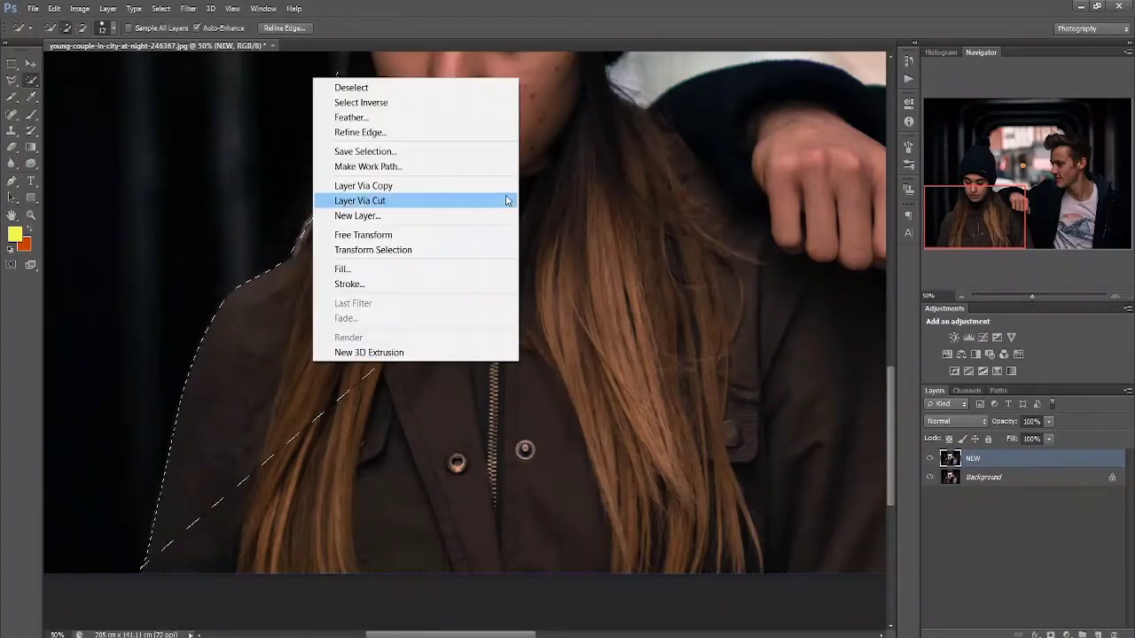
left_click(507, 200)
Hide and reshow the NEW and Background layers to check the cut, then remove Layer 1
left_click(929, 477)
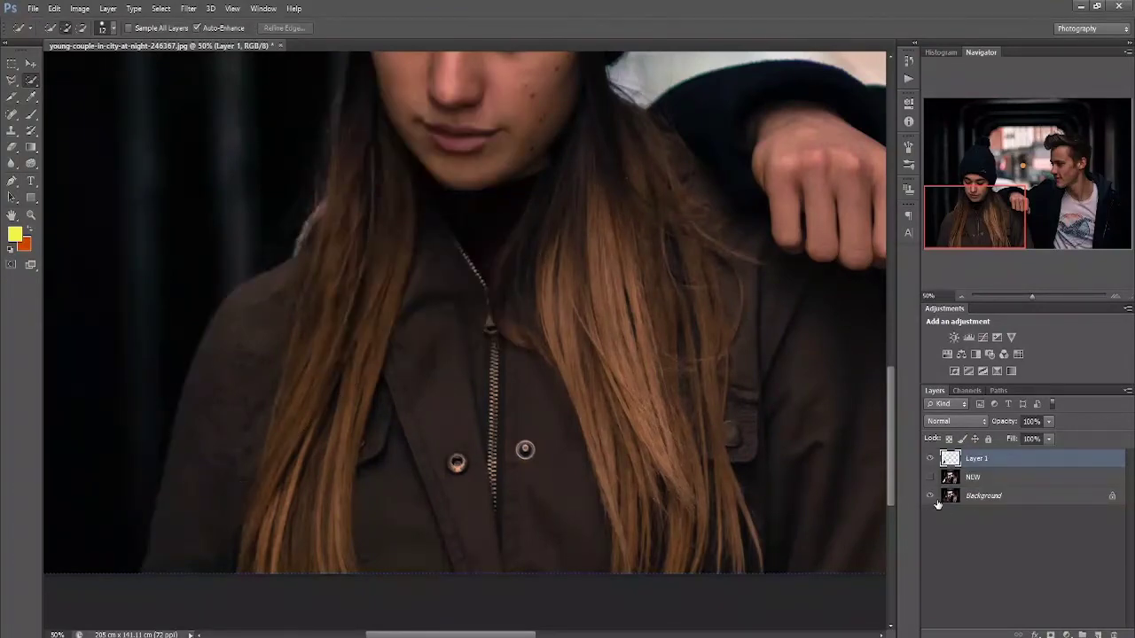
left_click(931, 497)
left_click_drag(931, 496, 930, 477)
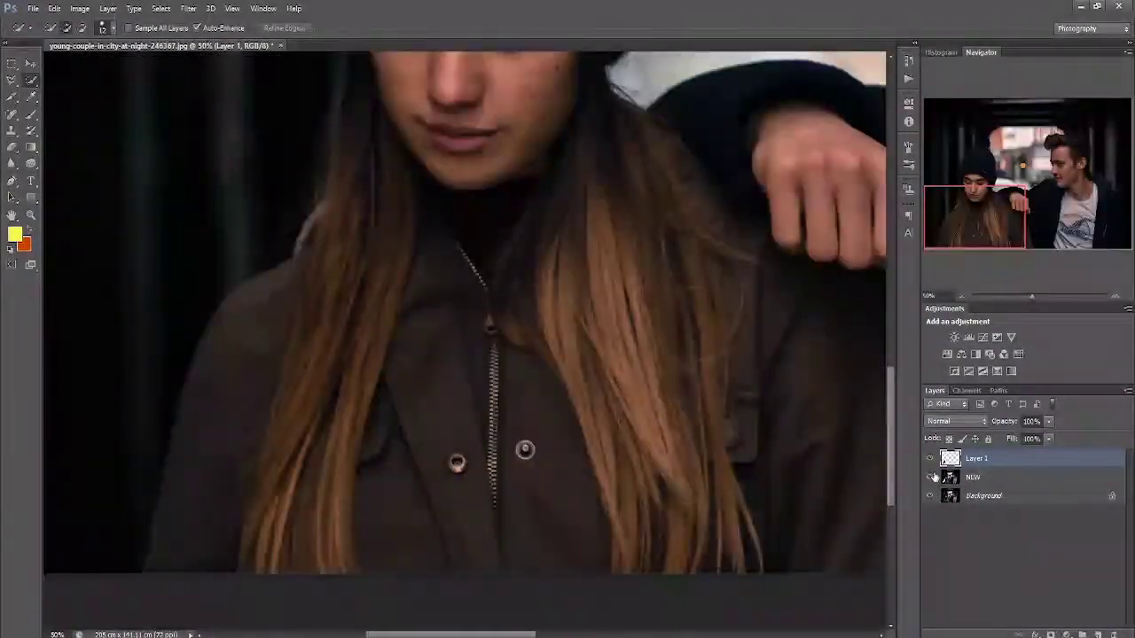
key("Delete")
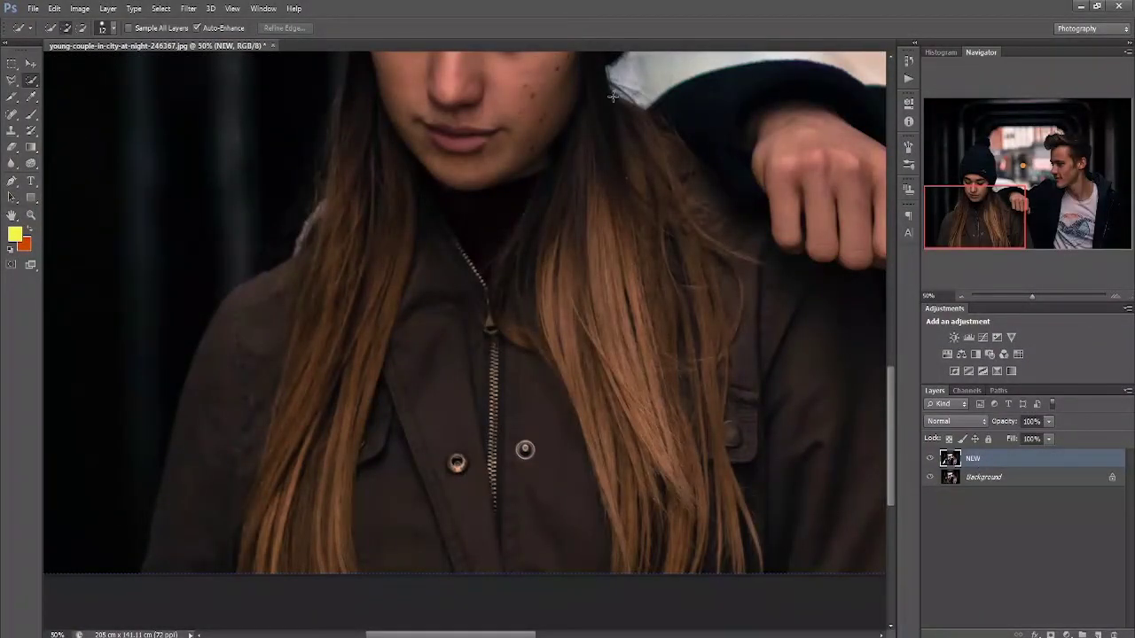
Zoom out to 16.67% to show the whole couple photo, ending on the Path Selection tool
left_click(30, 64)
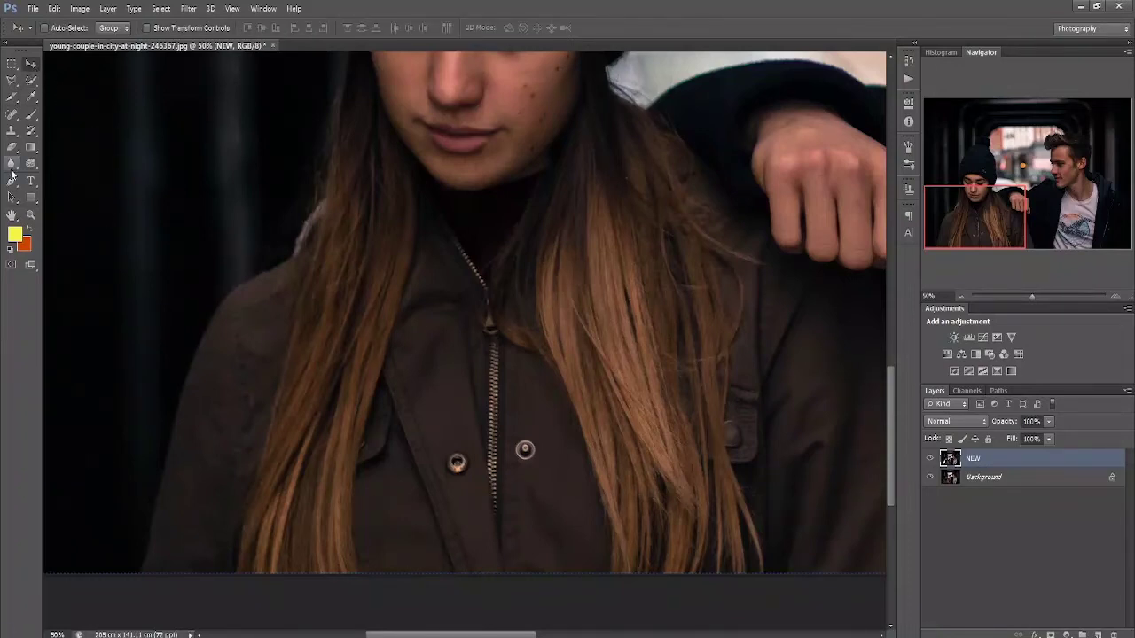
left_click(38, 184)
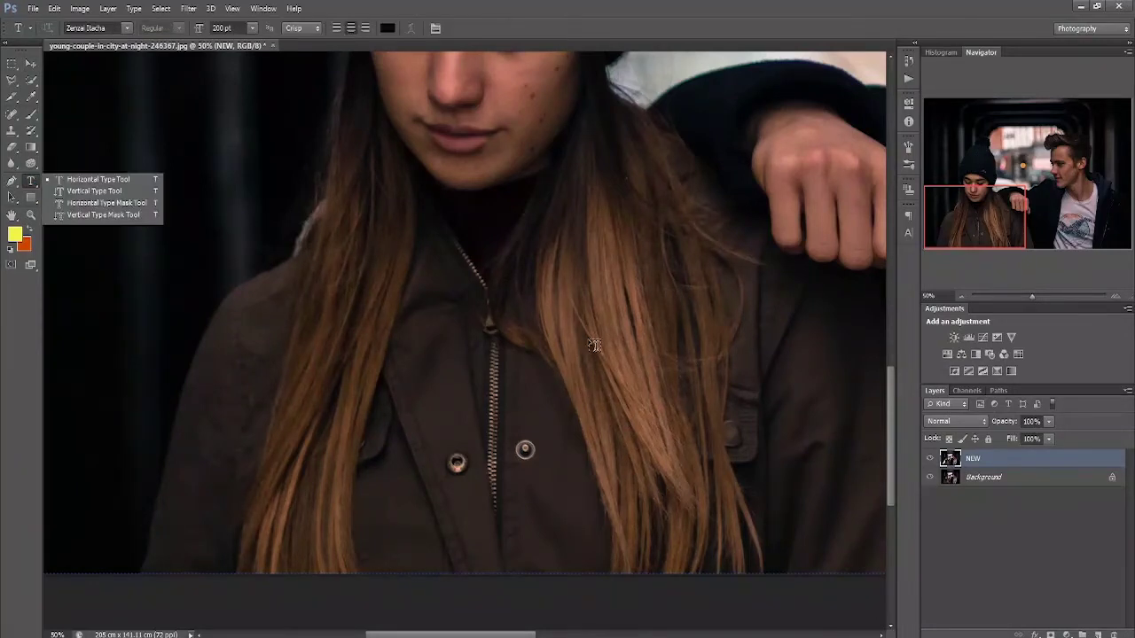
left_click(33, 184)
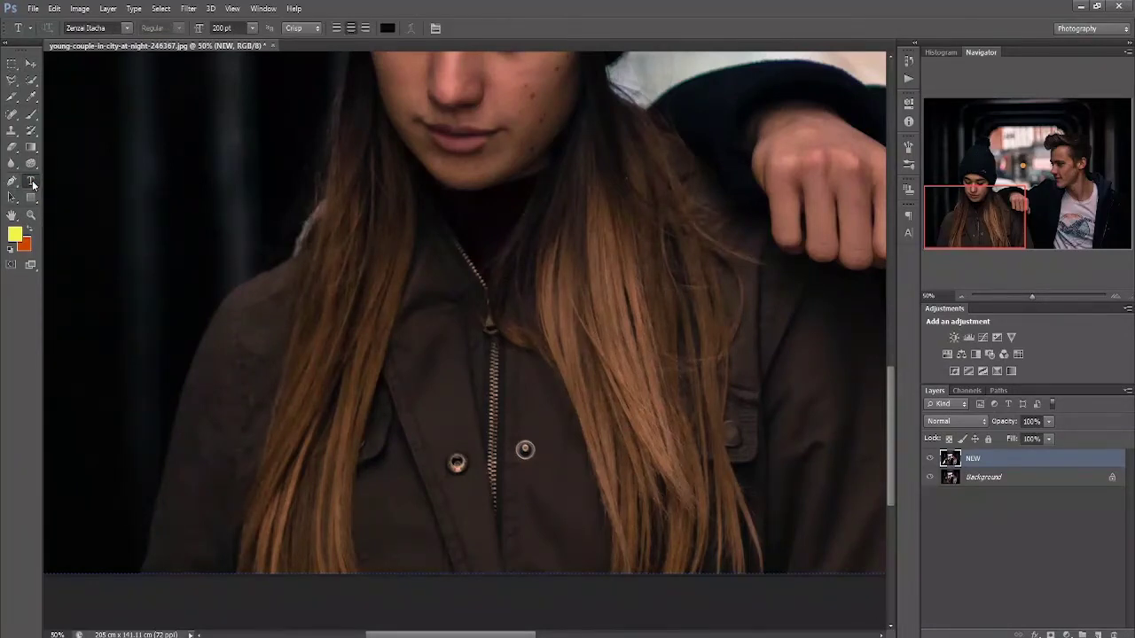
key("ctrl+minus")
key("ctrl+minus")
key("ctrl+minus")
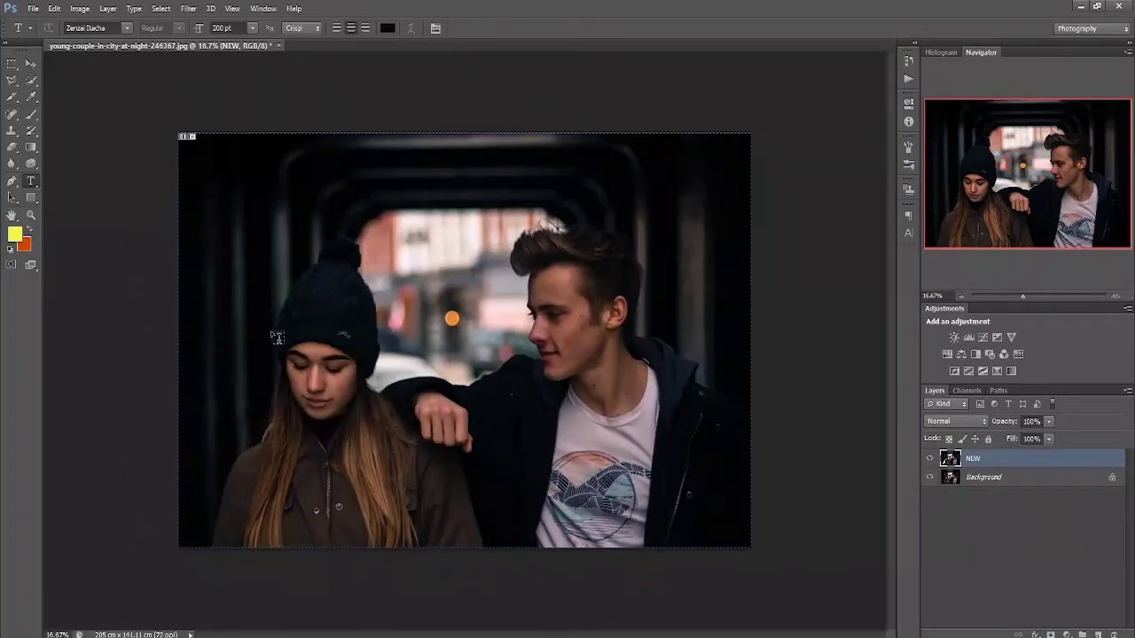
right_click(29, 189)
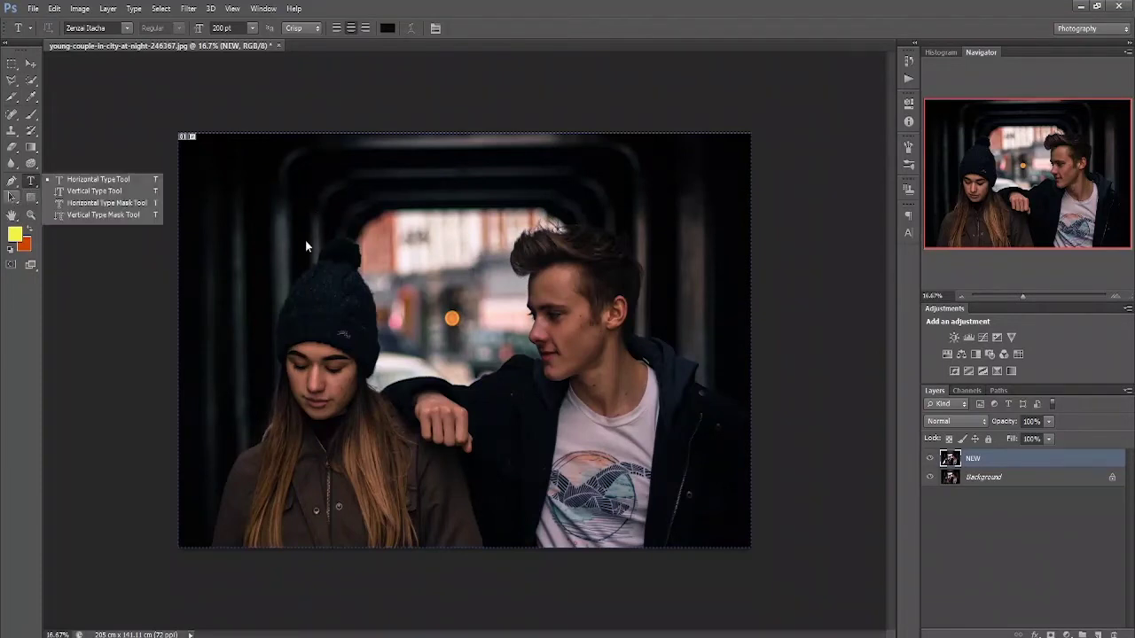
left_click(63, 222)
left_click(11, 197)
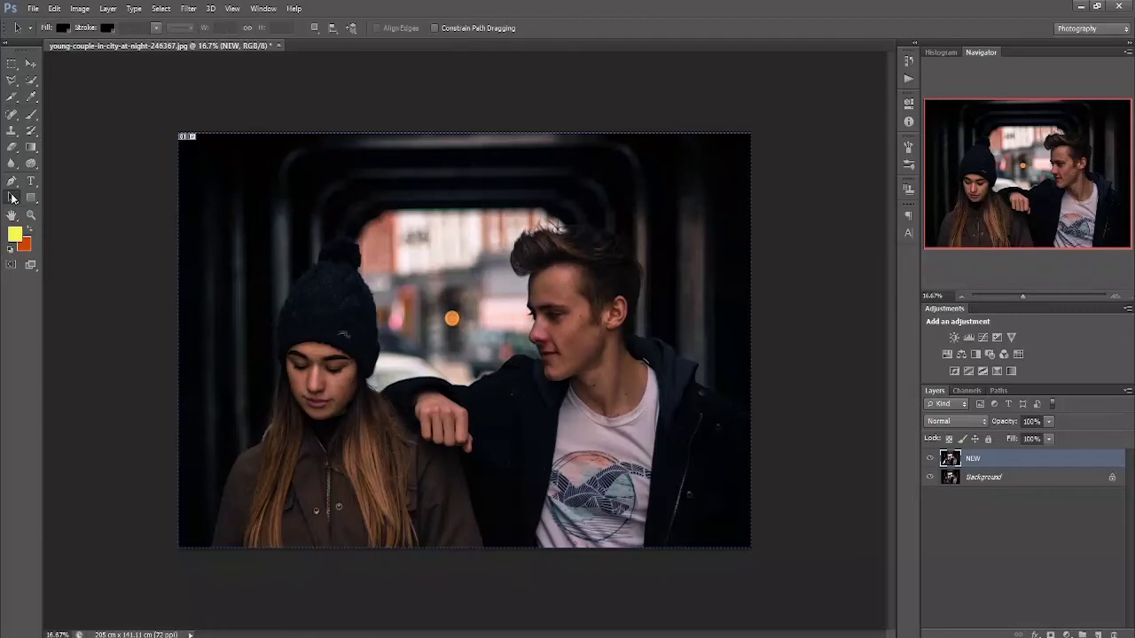
left_click(12, 197)
left_click(31, 198)
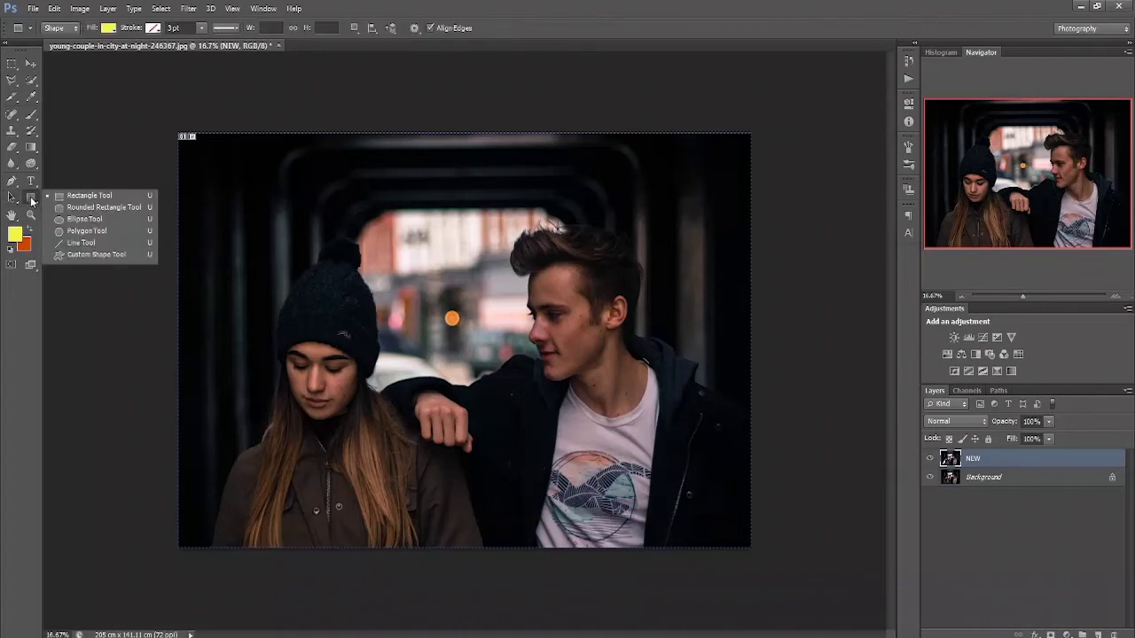
left_click(128, 241)
left_click_drag(363, 243, 592, 265)
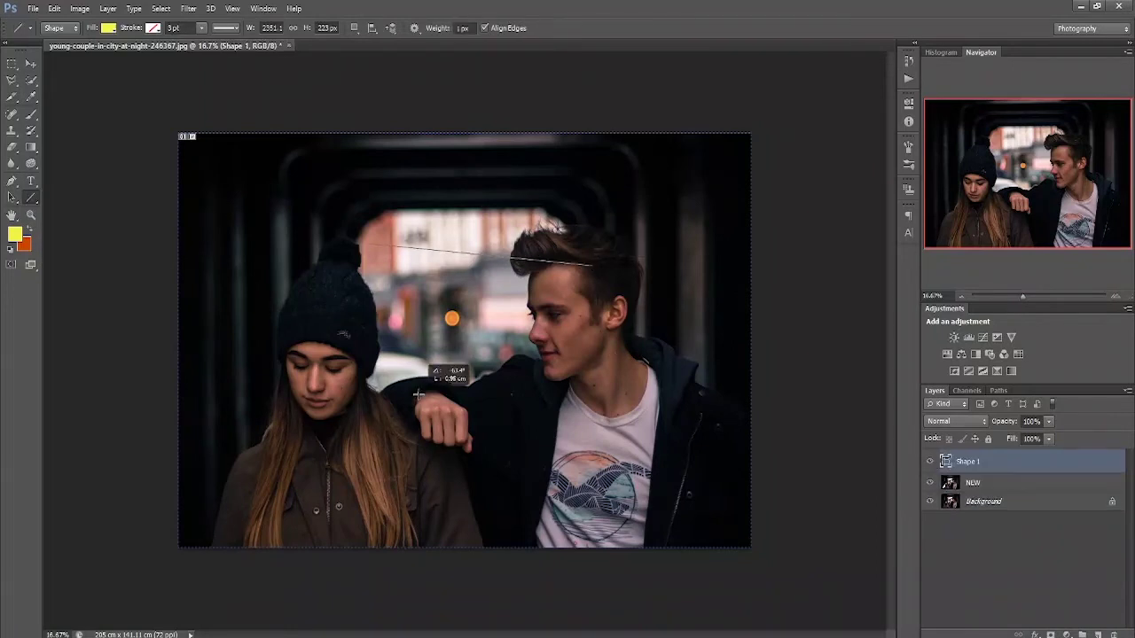
left_click_drag(417, 394, 418, 395)
left_click_drag(390, 277, 479, 356)
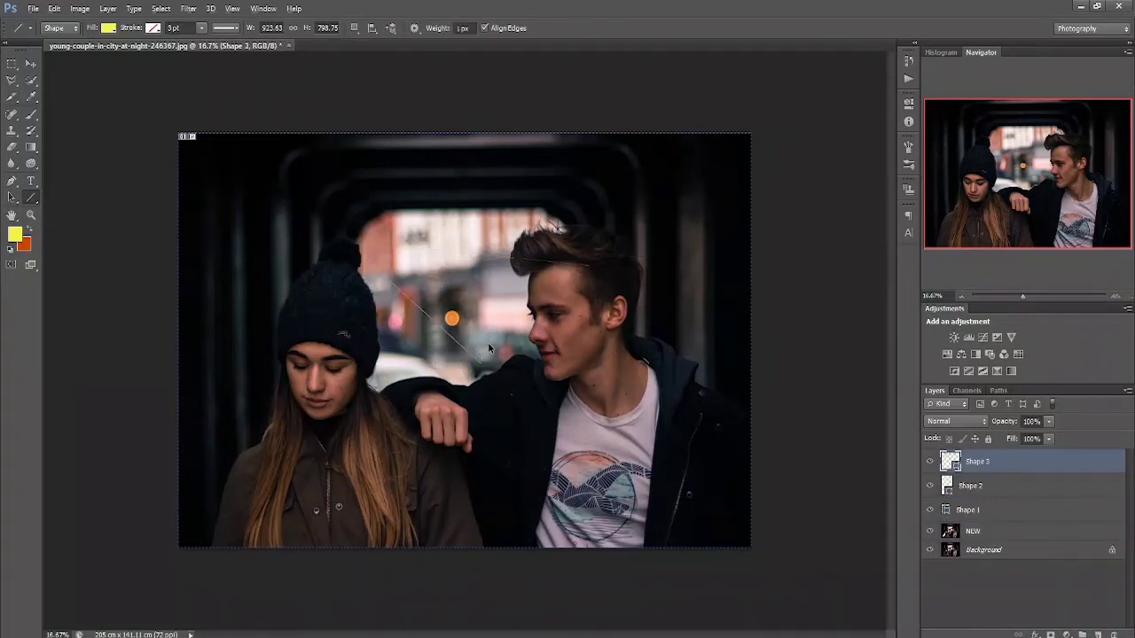
key("ctrl+alt+z")
key("ctrl+alt+z")
key("ctrl+alt+z")
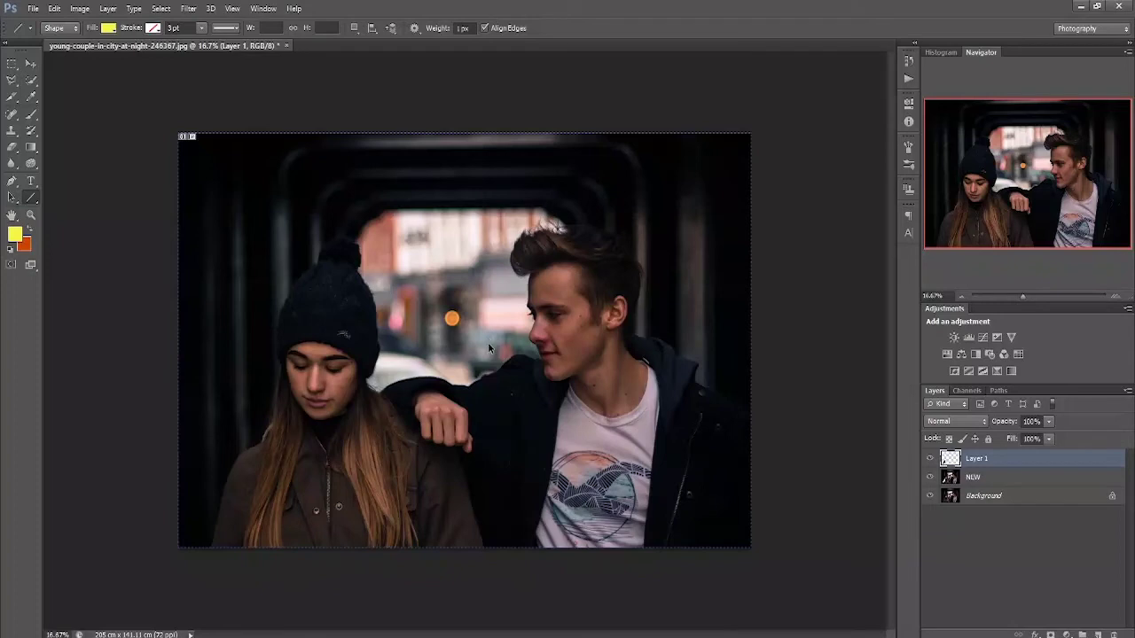
key("ctrl+alt+z")
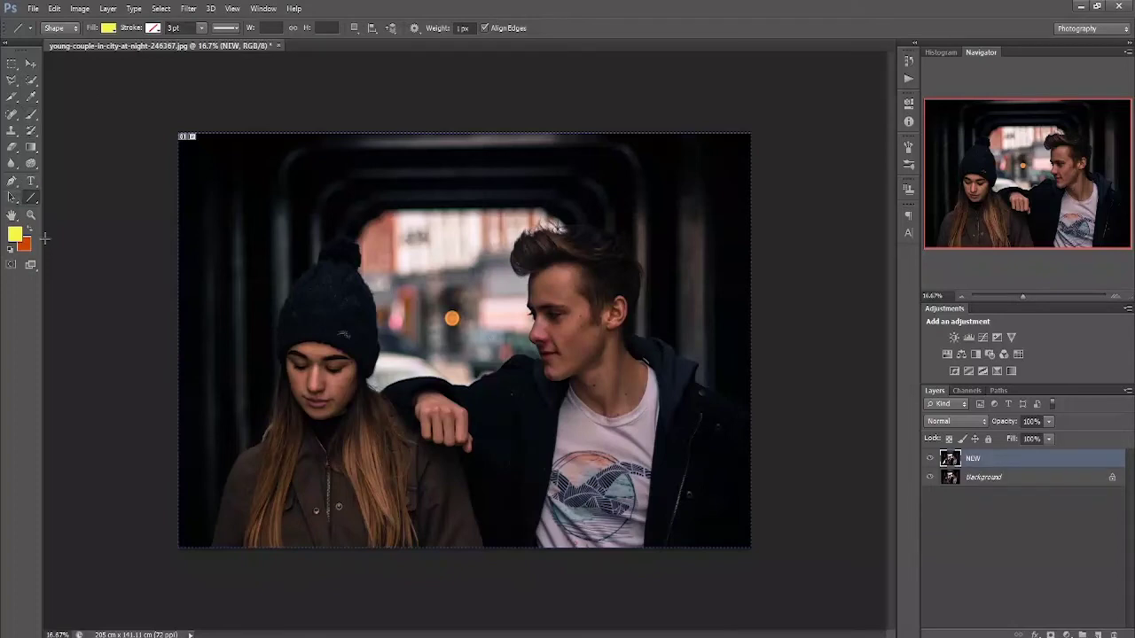
left_click(12, 216)
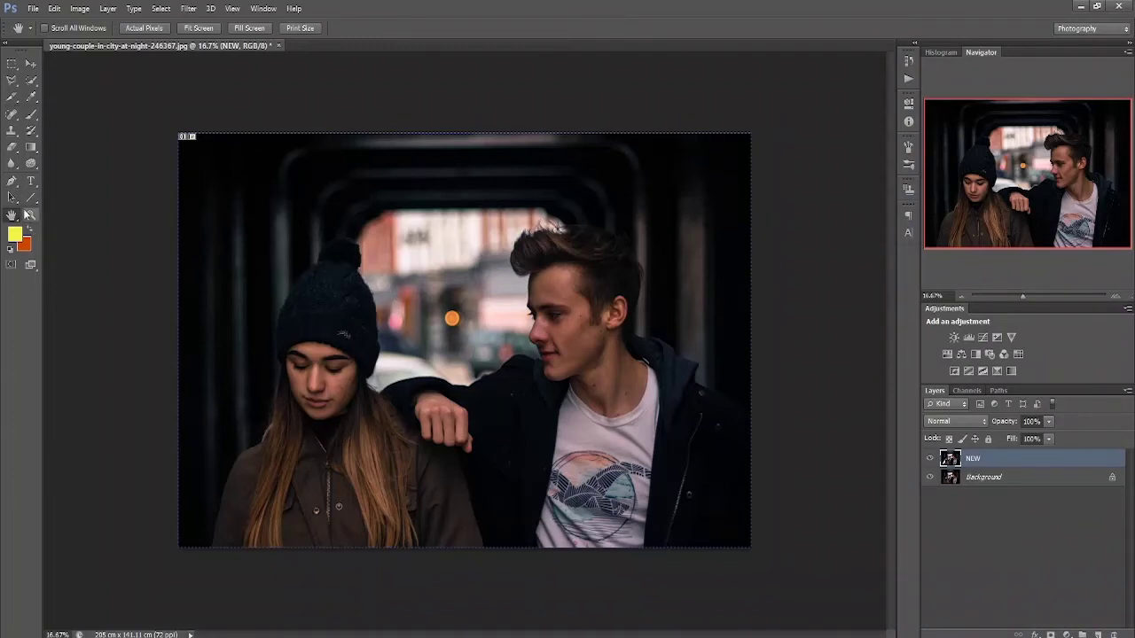
left_click(28, 216)
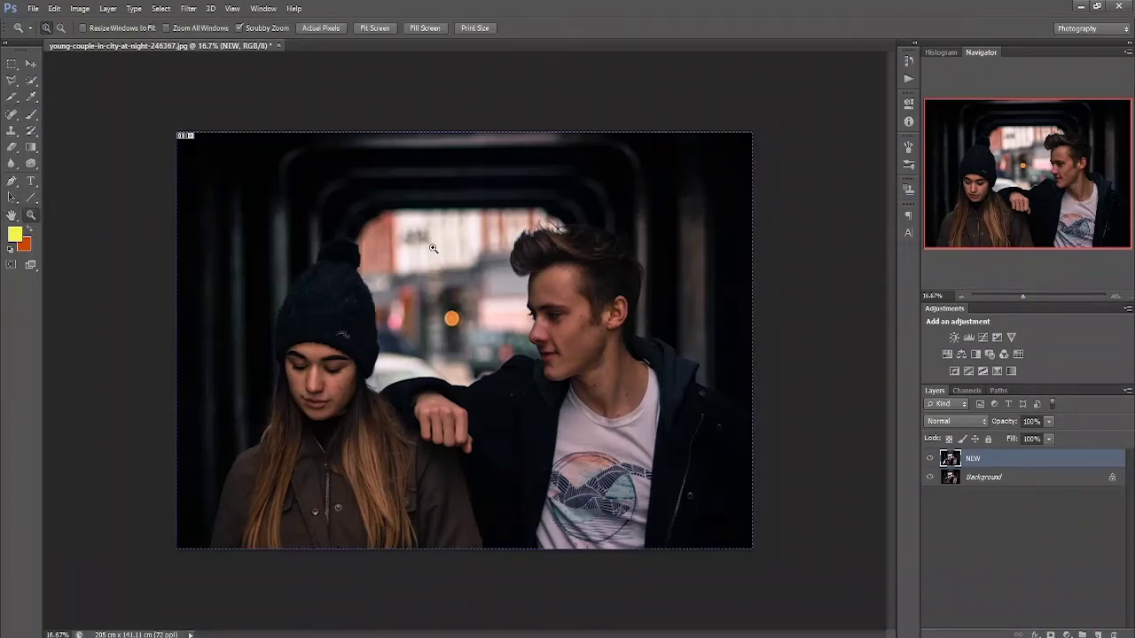
left_click_drag(443, 255, 458, 271)
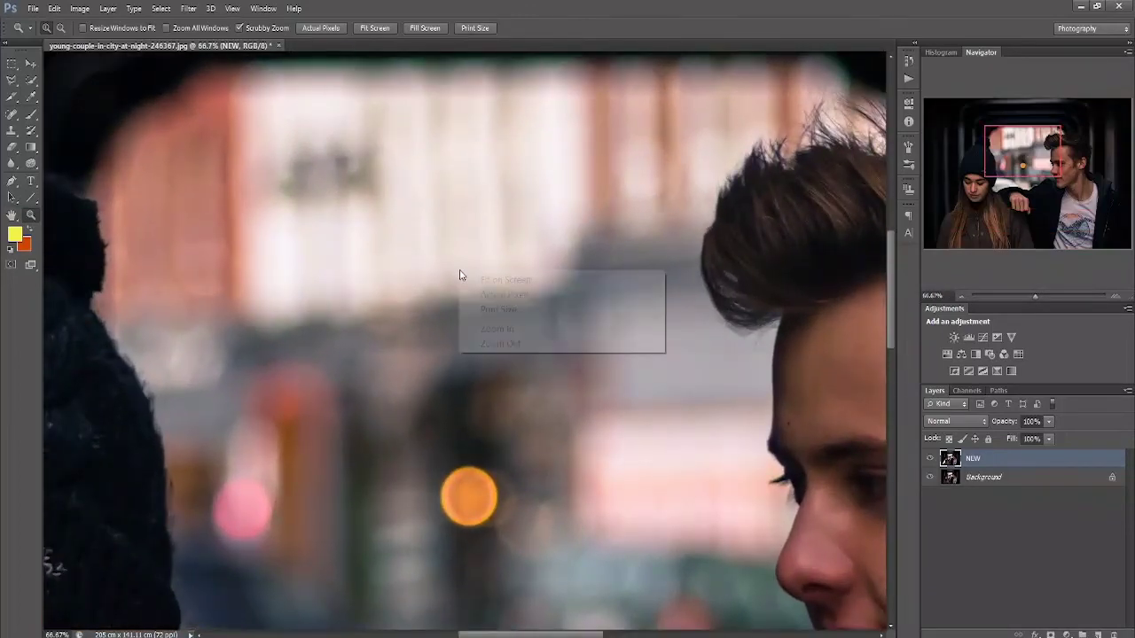
left_click(451, 256)
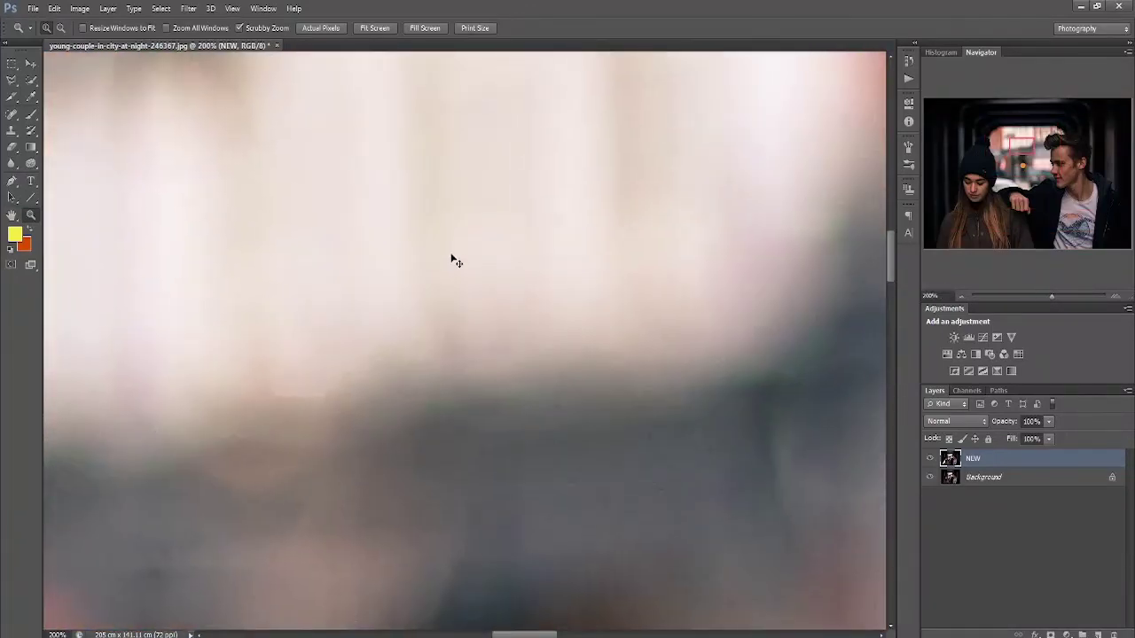
left_click(459, 252, "alt")
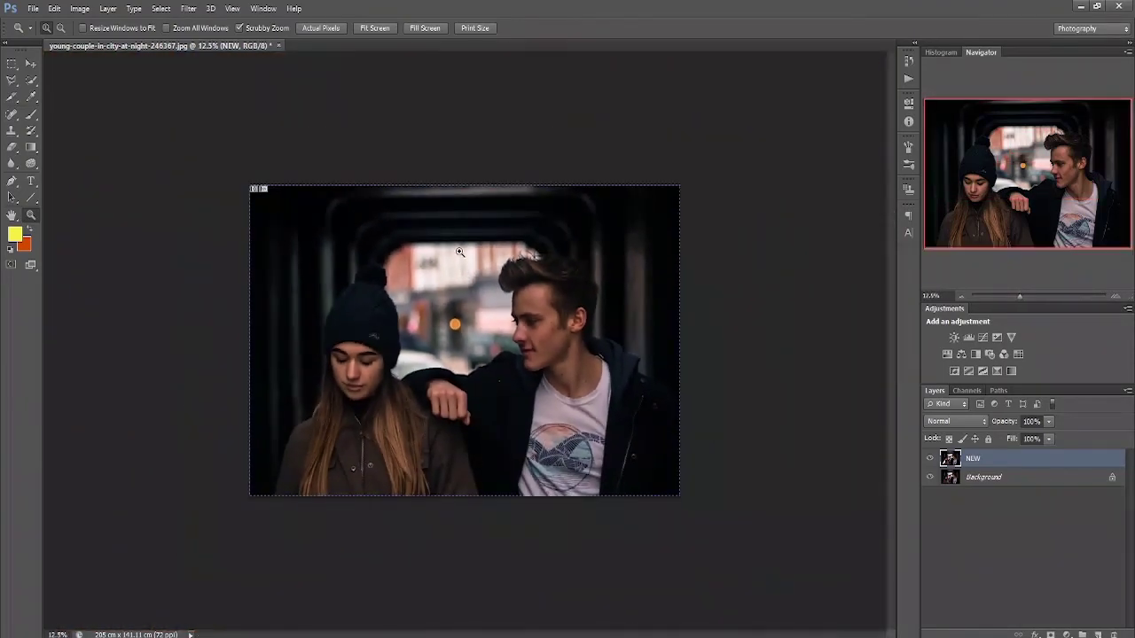
left_click(460, 257, "alt")
left_click(459, 257)
left_click(459, 257)
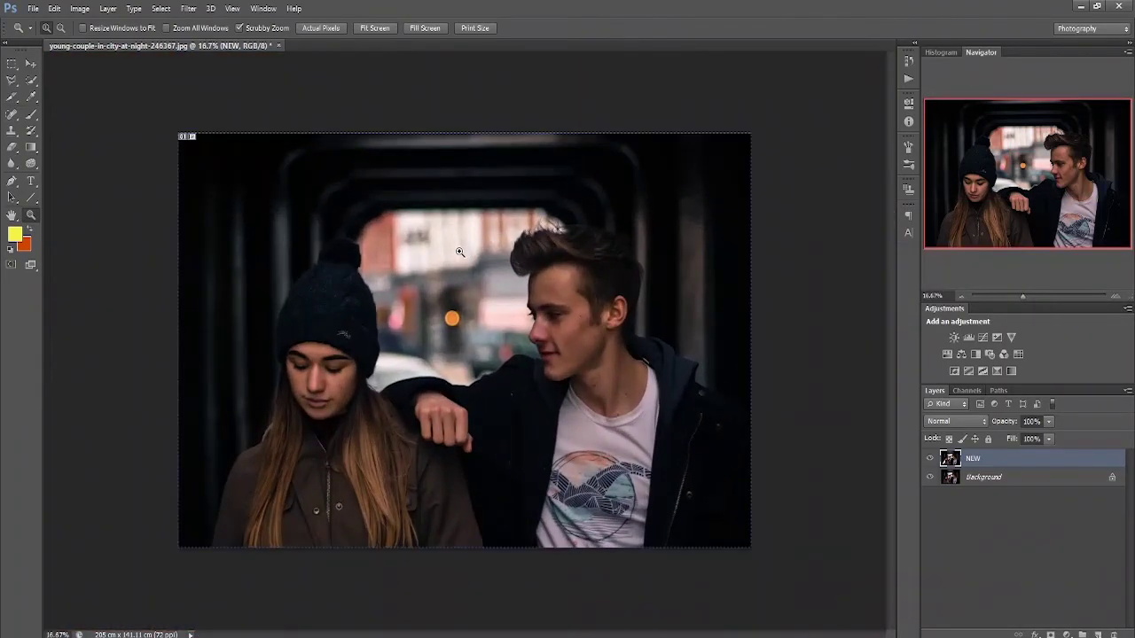
left_click(31, 64)
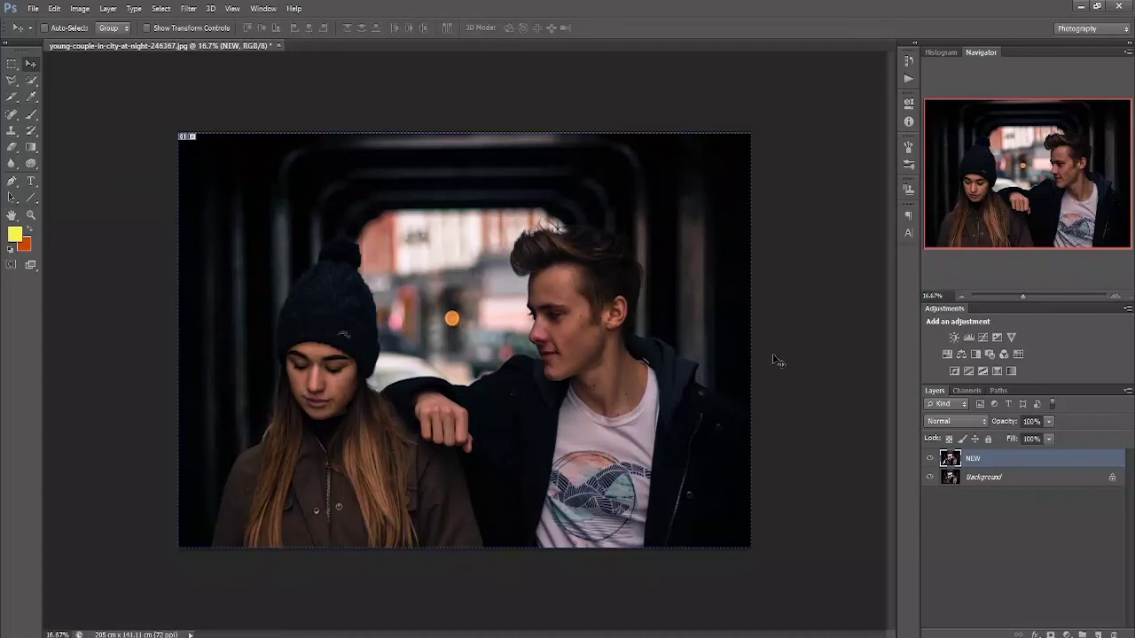
left_click(931, 458)
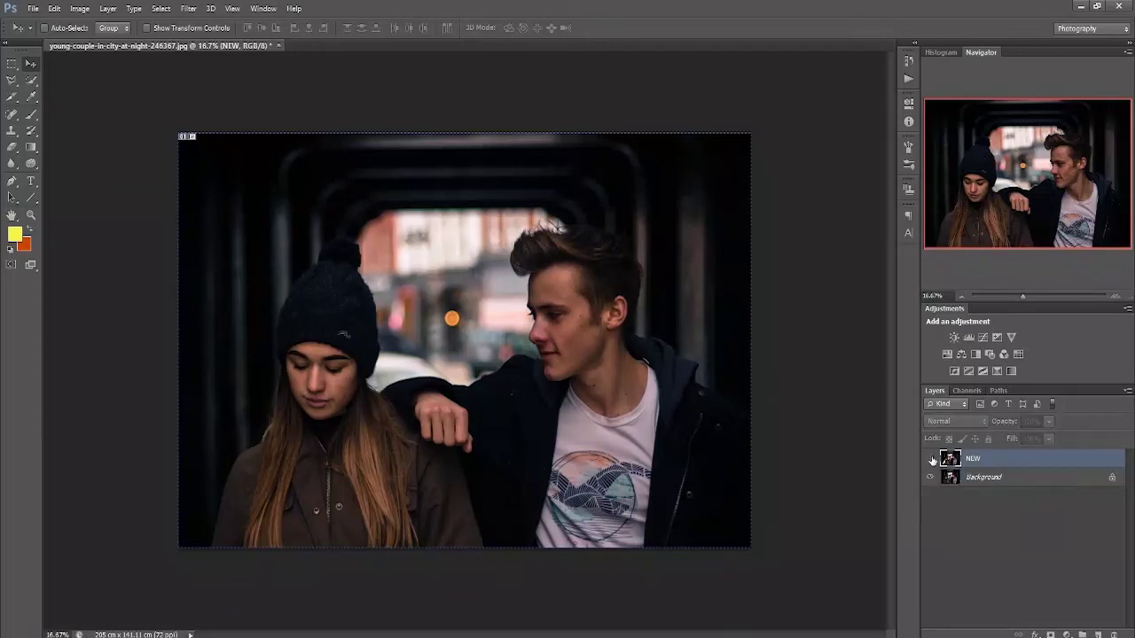
left_click(931, 458)
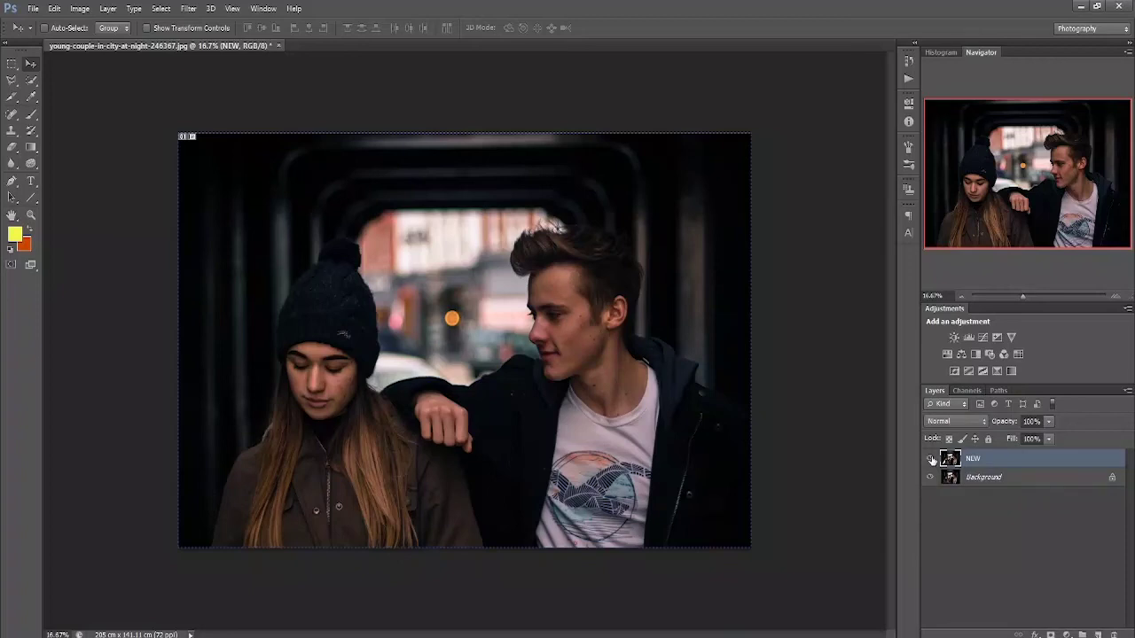